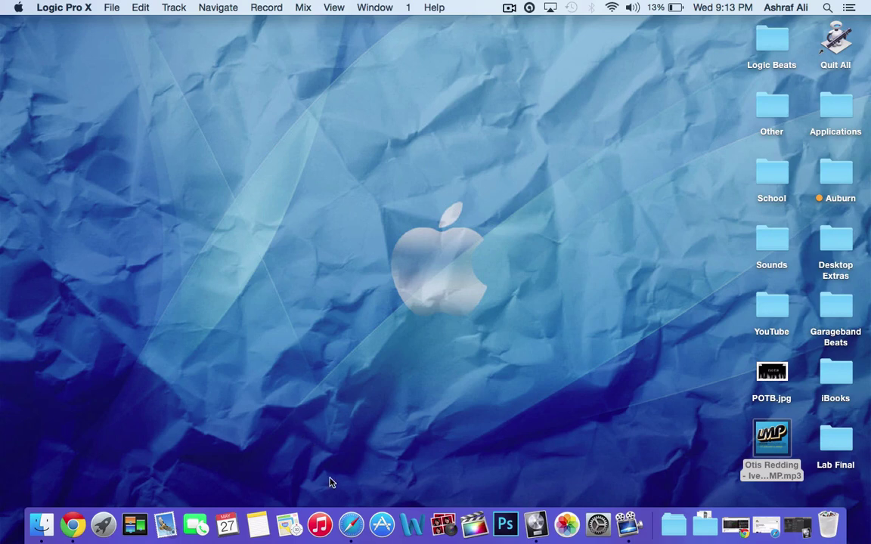
- Look over the WhoSampled page in the browser, then close the browser window
left_click(353, 521)
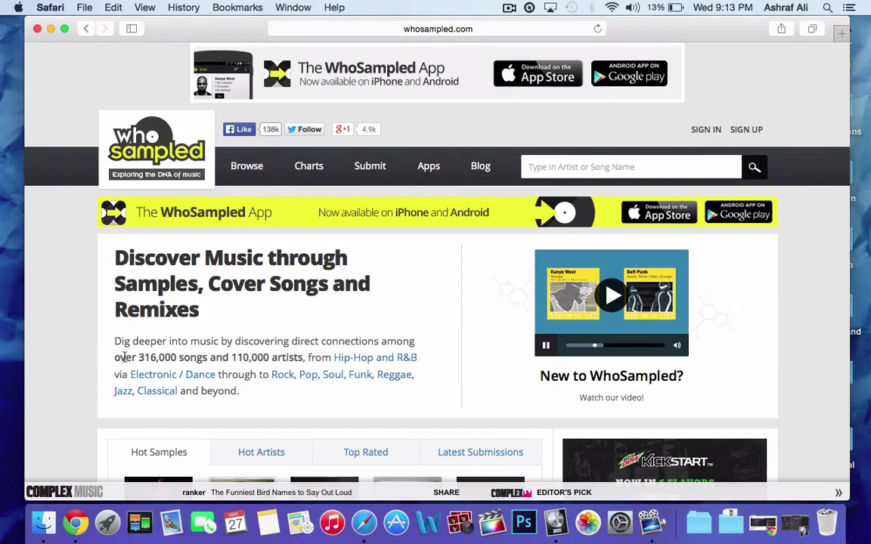
scroll(46, 354, "down", 3)
scroll(46, 355, "up", 5)
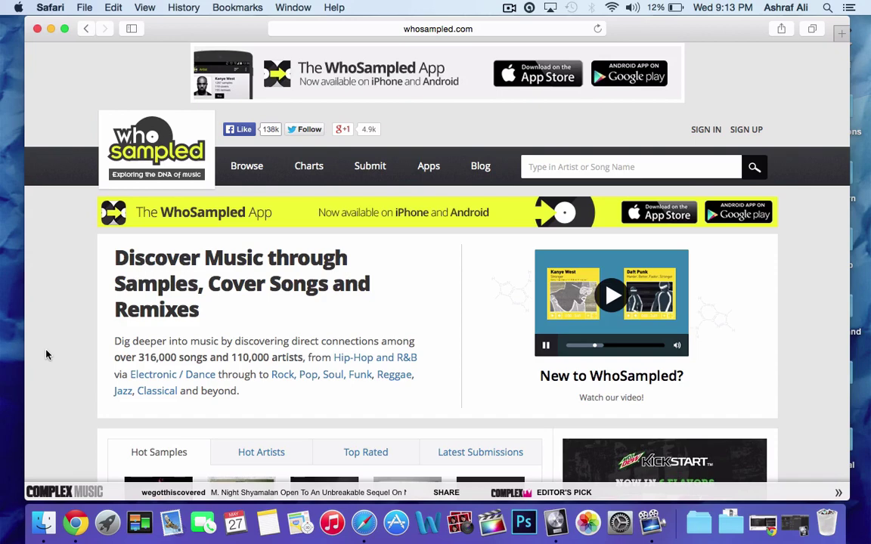
left_click(37, 29)
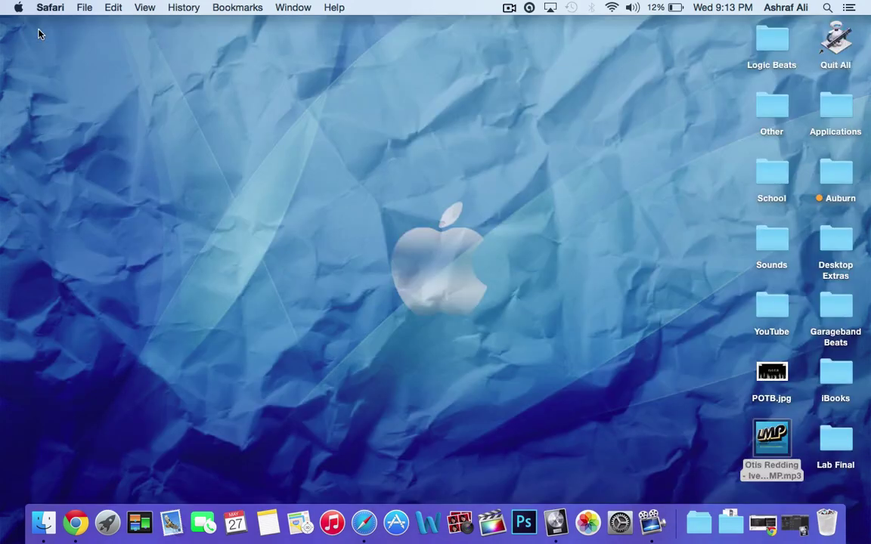
- Drag the Otis Redding mp3 from the desktop into Logic's Tracks area at bar 1
left_click(794, 523)
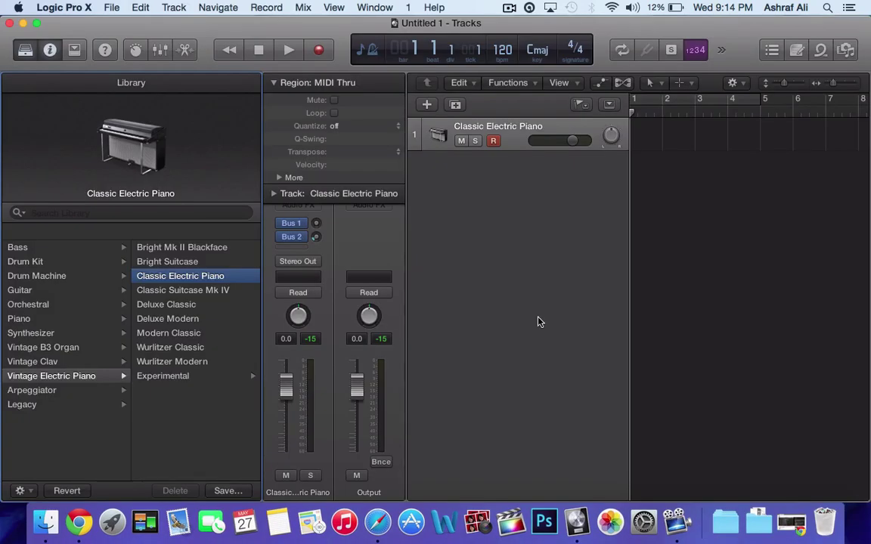
left_click_drag(601, 25, 470, 25)
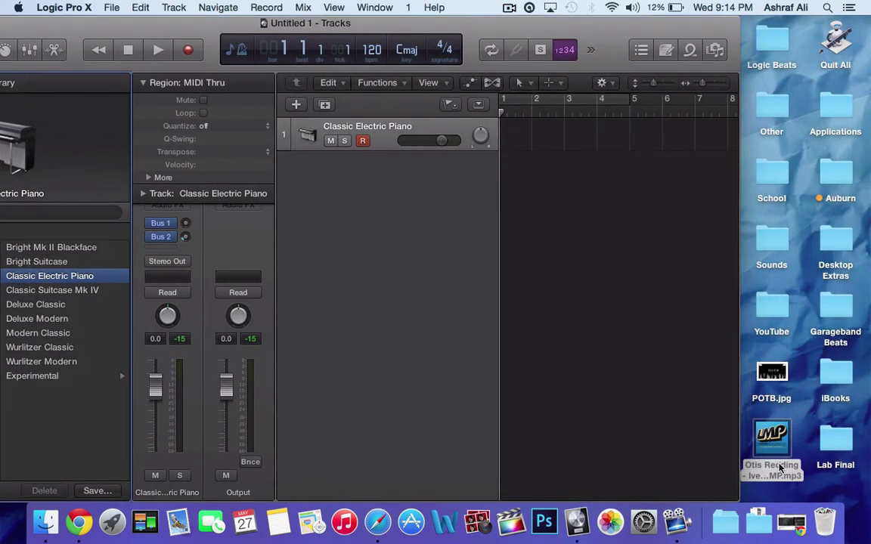
left_click_drag(776, 442, 529, 175)
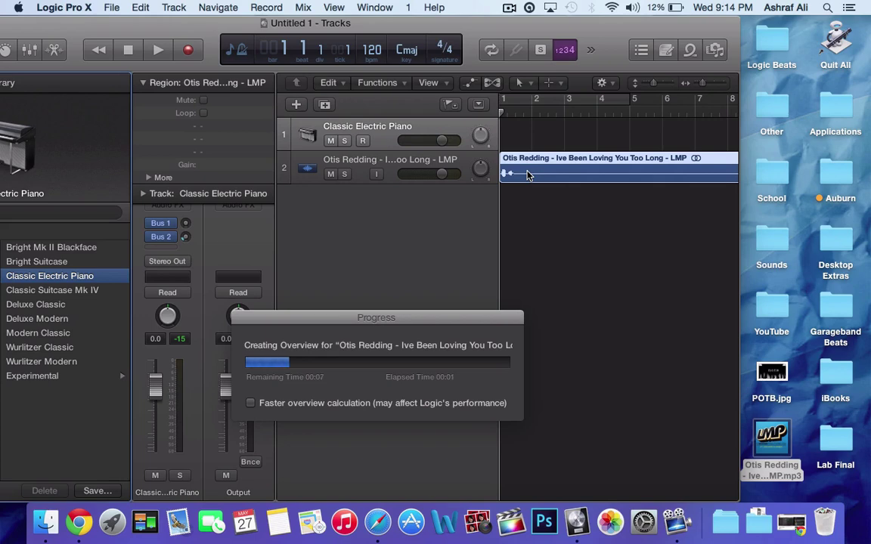
left_click_drag(517, 22, 703, 30)
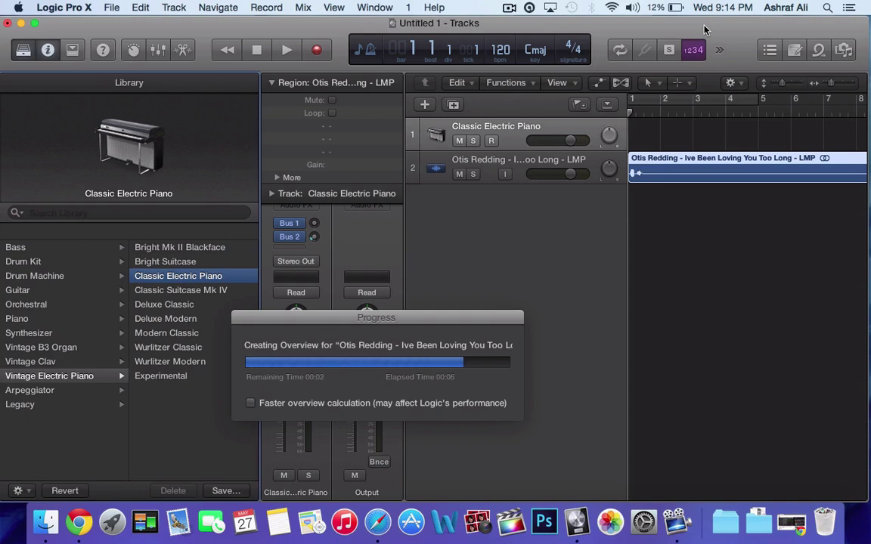
- Apply Bounce In Place to the Otis Redding region with New Track and Mute options
right_click(660, 176)
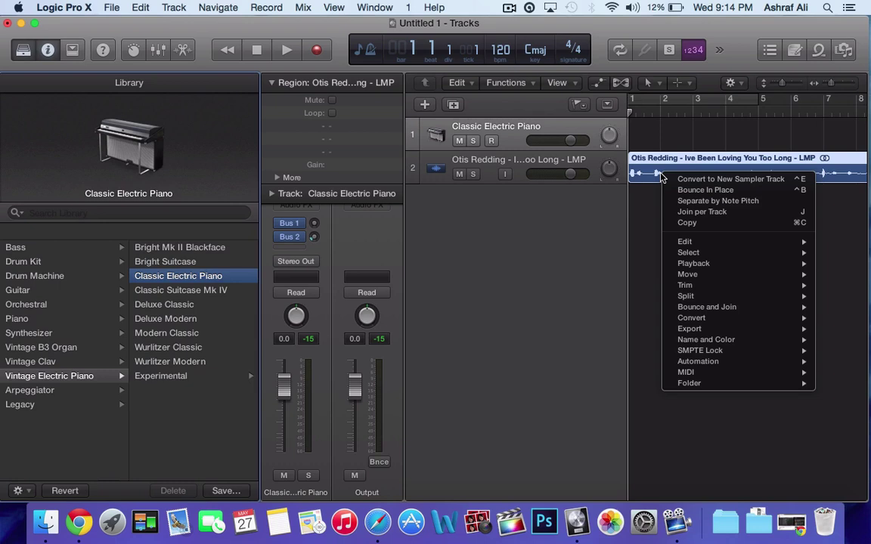
left_click(701, 192)
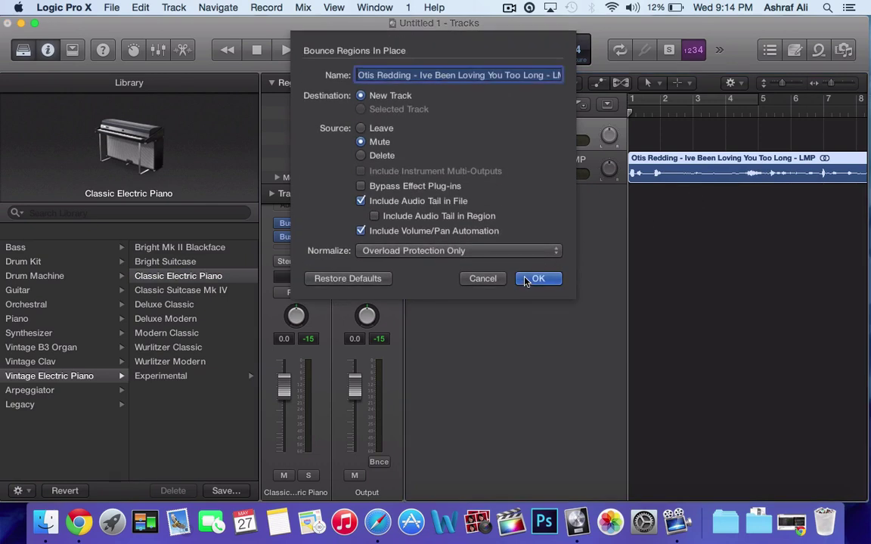
left_click(527, 280)
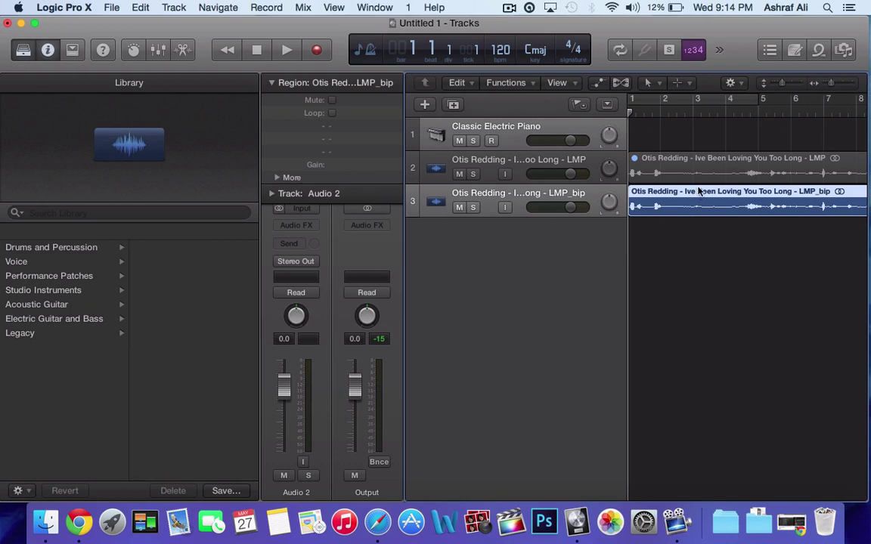
- Convert the bounced LMP_bip region to a new sampler track sliced at Transient Markers
scroll(774, 166, "right", 5)
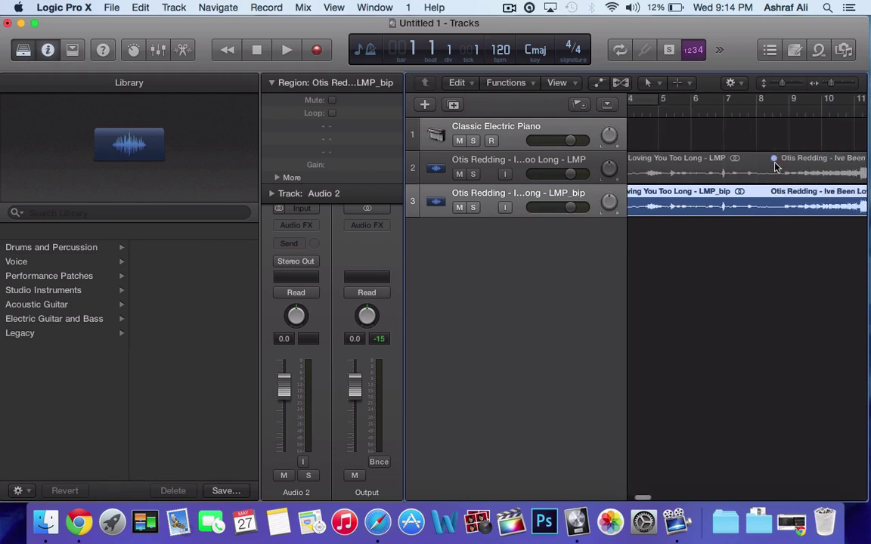
scroll(763, 167, "left", 2)
scroll(756, 170, "left", 3)
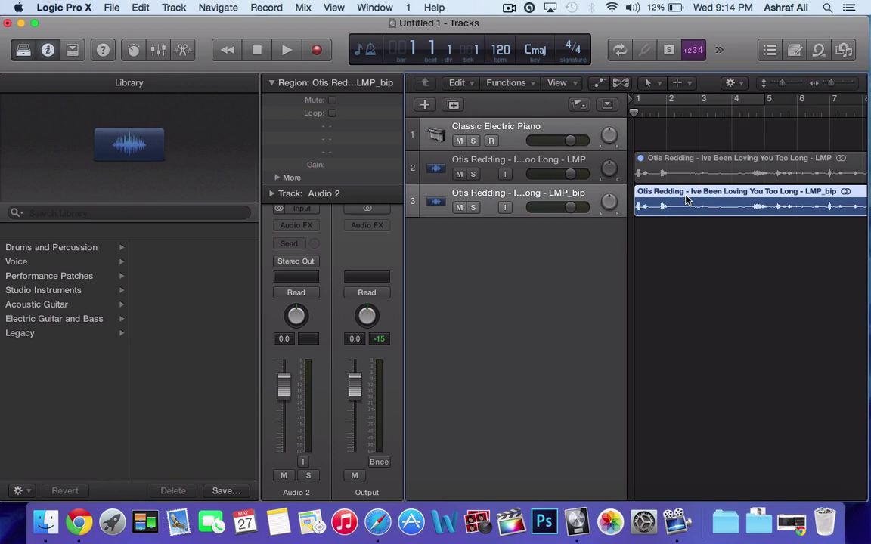
right_click(686, 199)
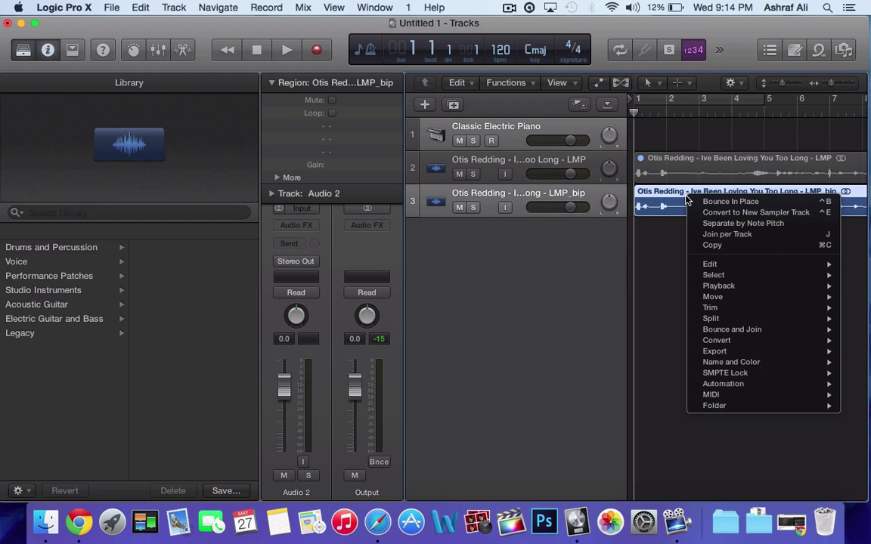
left_click(725, 214)
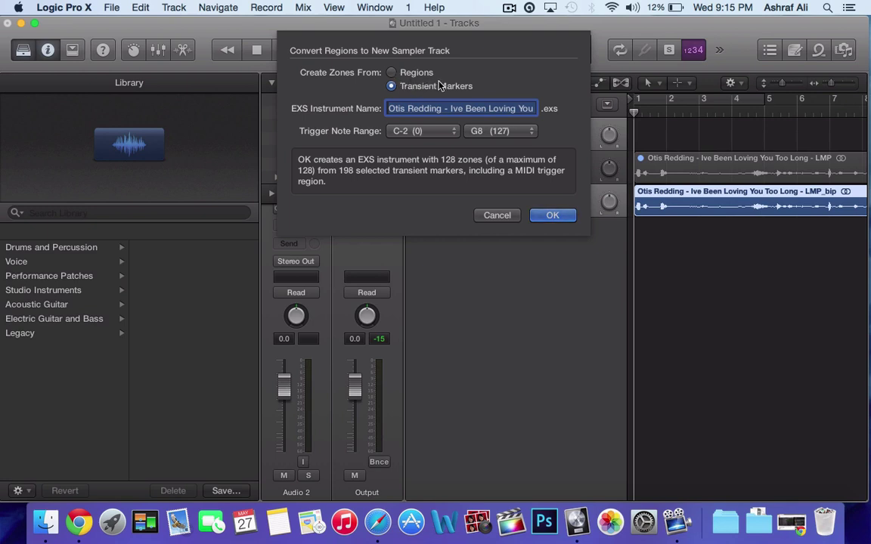
left_click(552, 217)
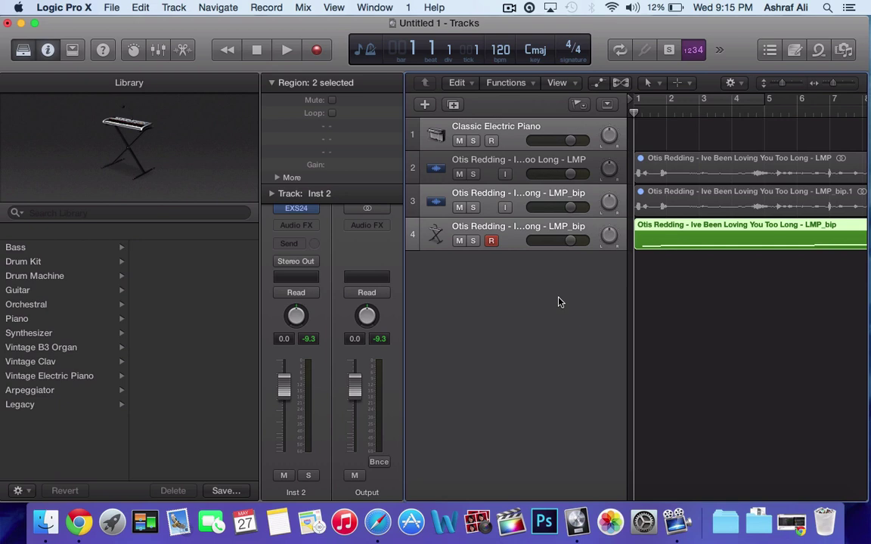
- Collapse the Inspector's Region parameters, keep the Library shown, and select sampler track 4
left_click(272, 84)
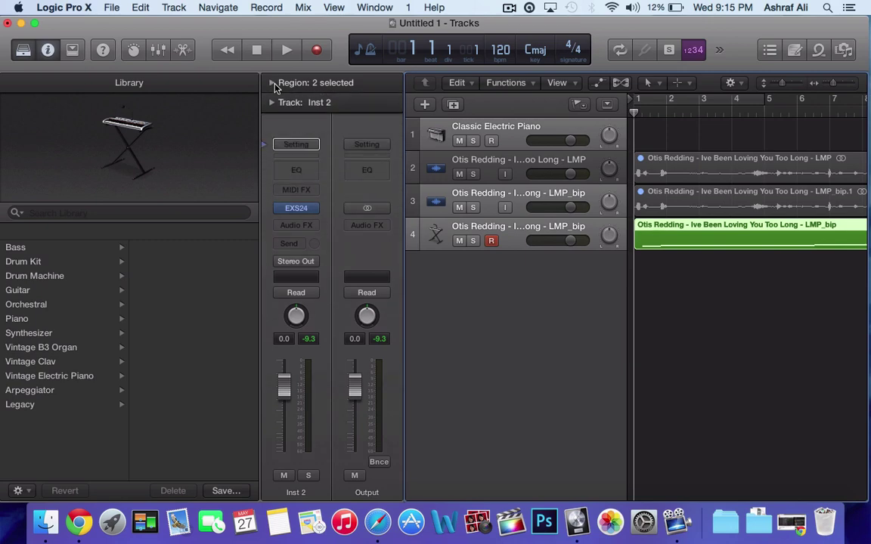
left_click(27, 49)
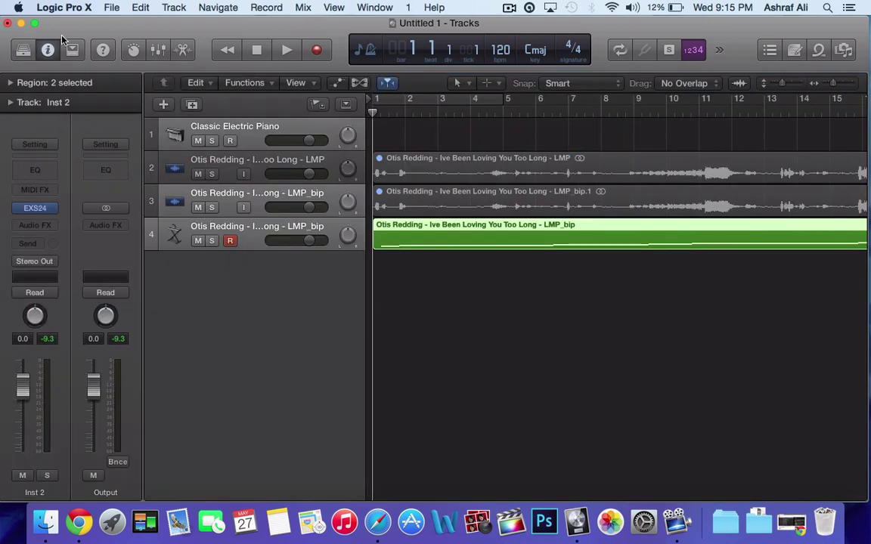
left_click(24, 49)
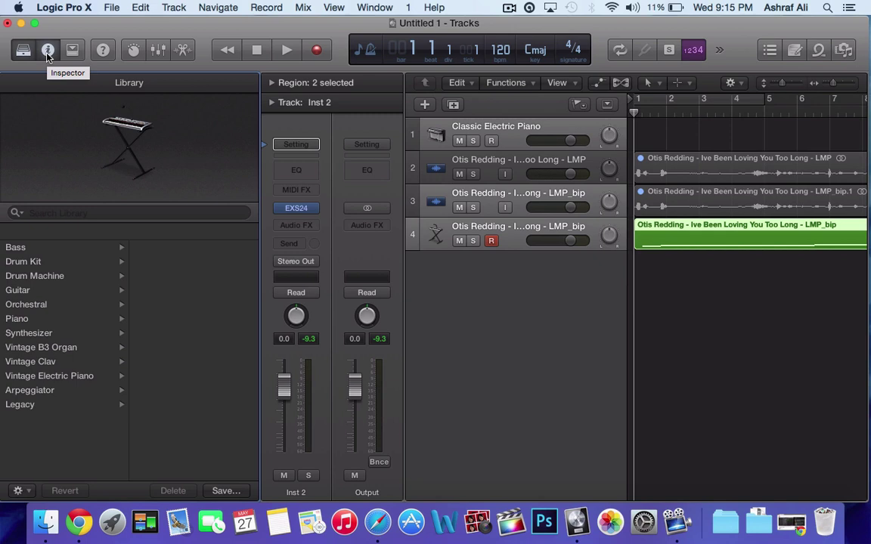
left_click(522, 227)
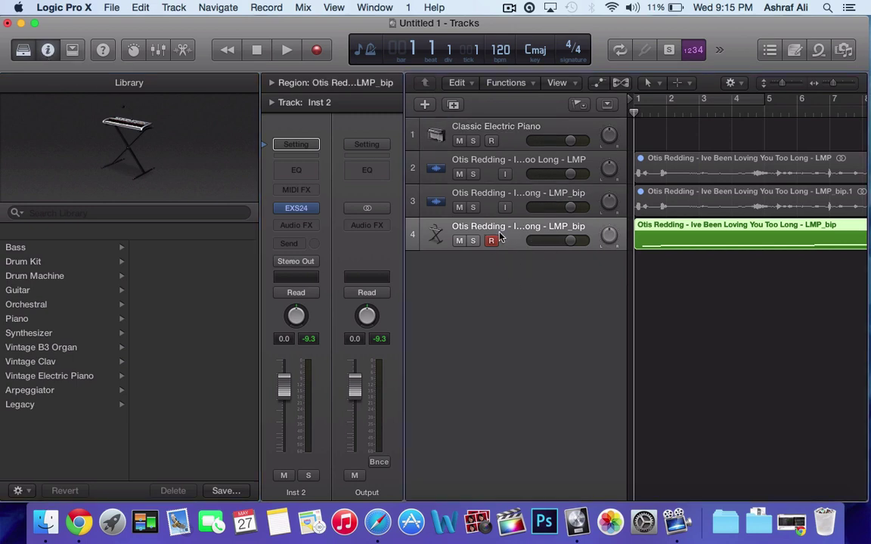
- Open the EXS24 Instrument Editor for track 4 and enlarge it to fill the screen
left_click(296, 209)
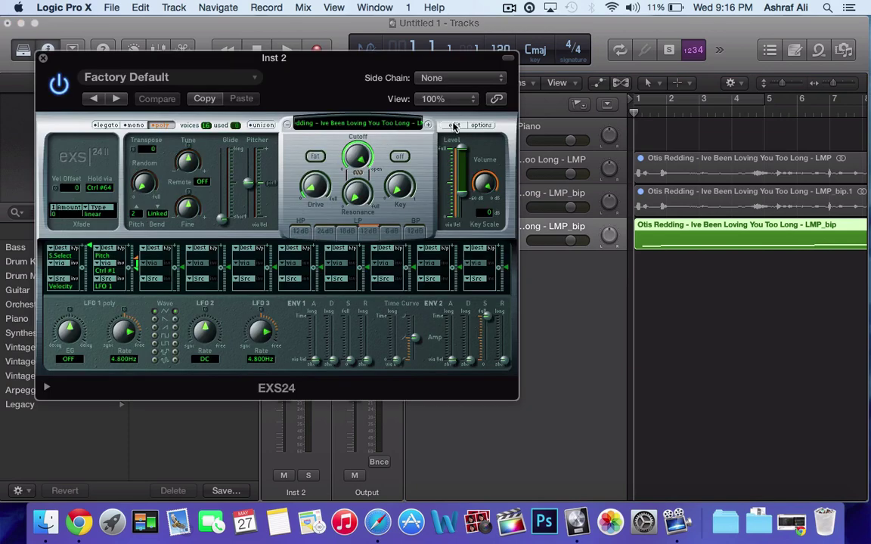
left_click(453, 126)
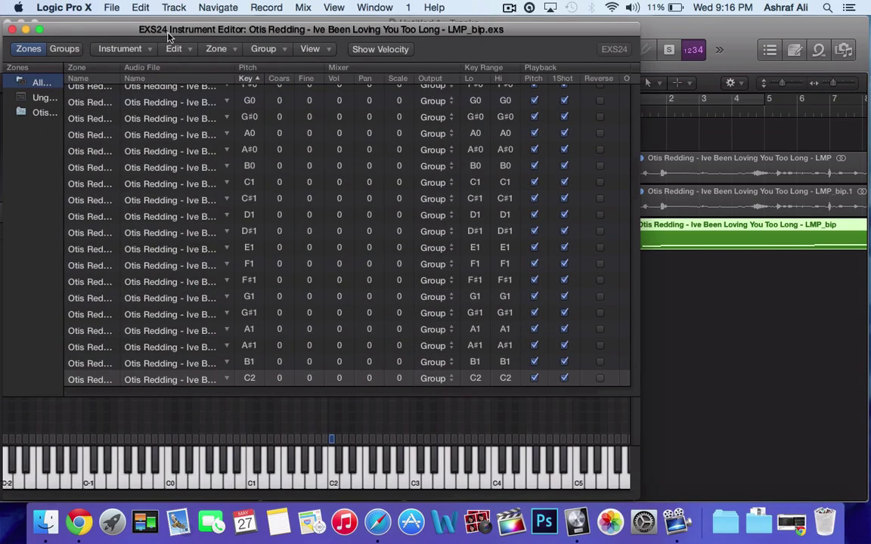
left_click_drag(171, 32, 208, 327)
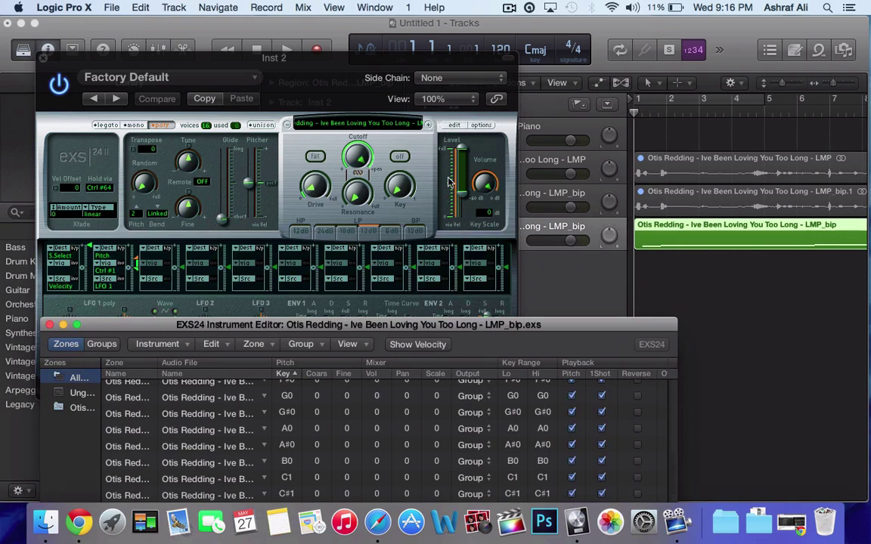
double_click(441, 325)
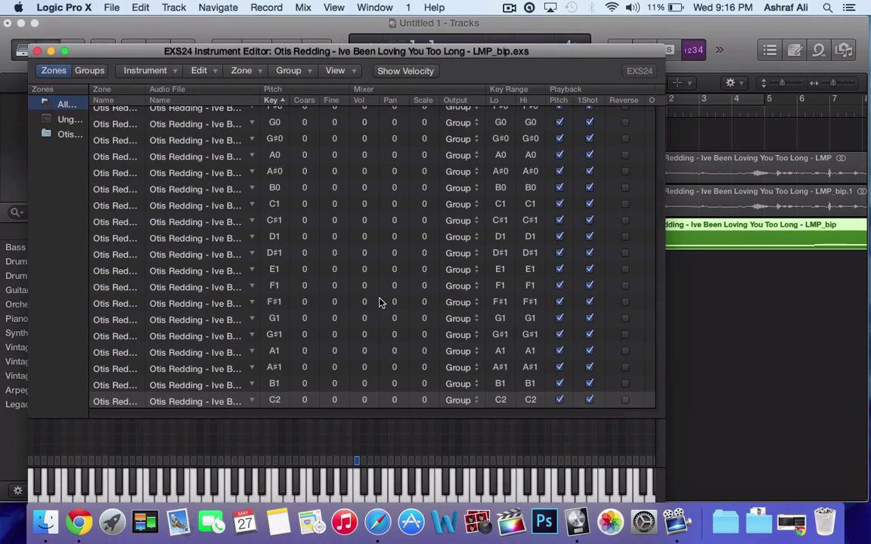
scroll(380, 302, "up", 10)
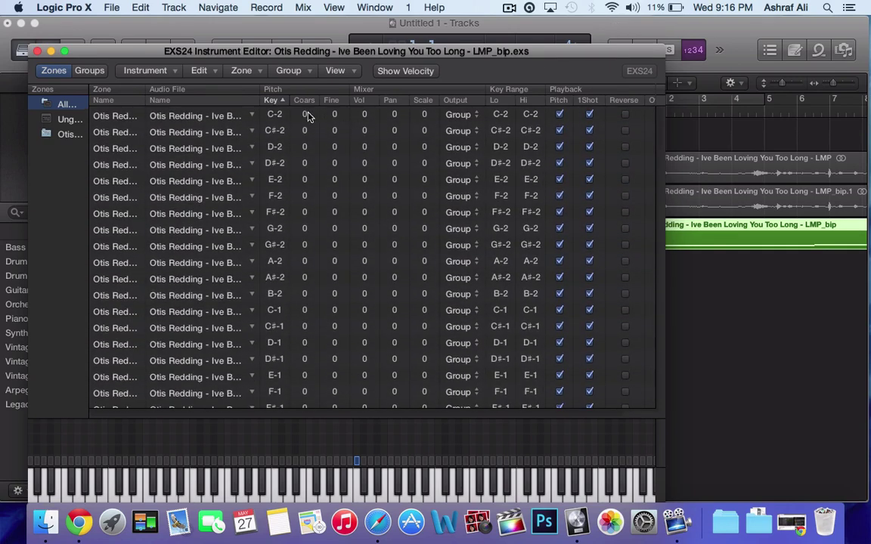
- Select all zones, leave 1Shot enabled on every zone, and close the editor
left_click(203, 119)
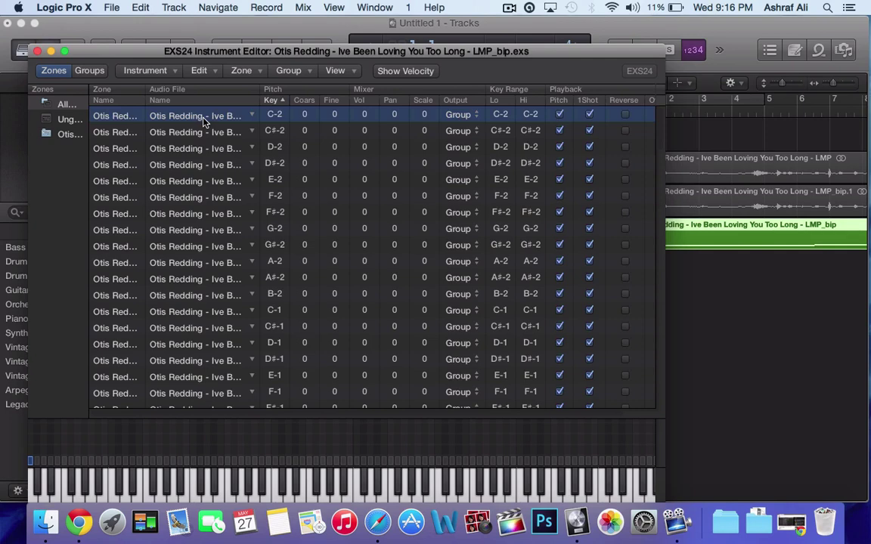
key("super+a")
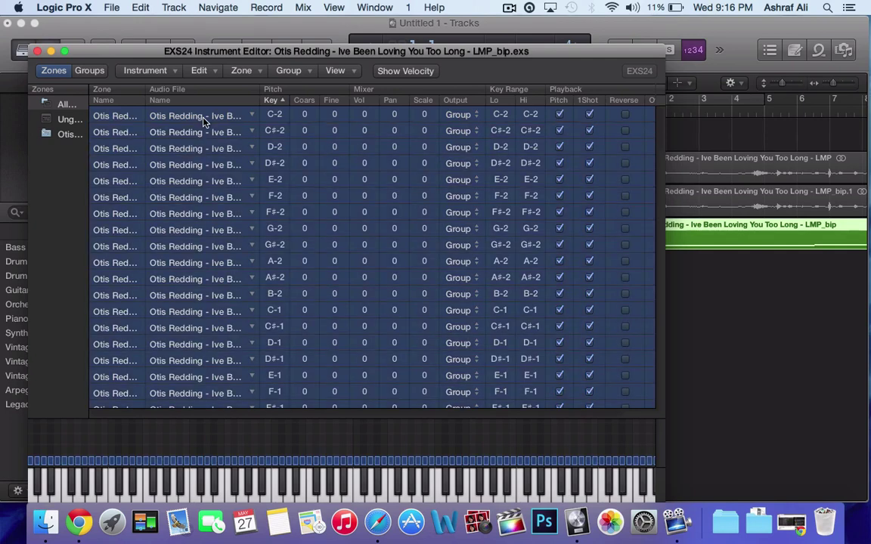
left_click(590, 115)
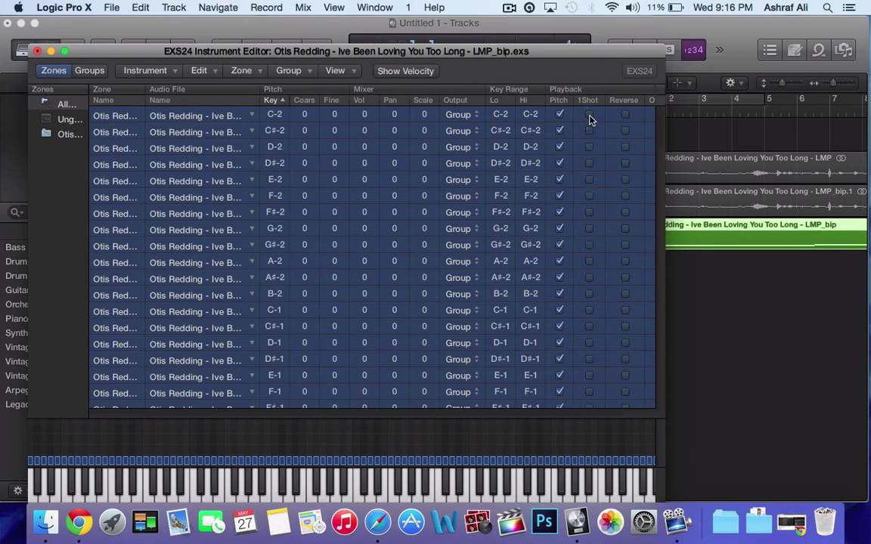
left_click(590, 115)
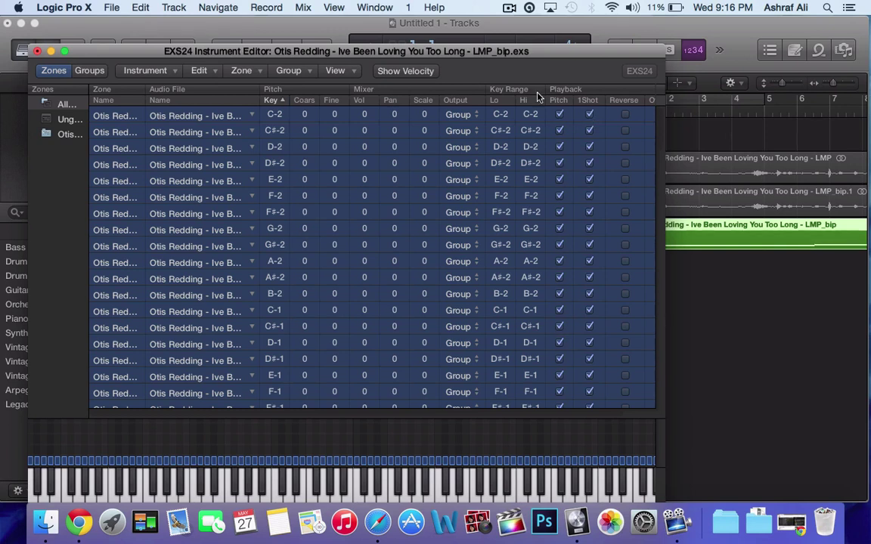
left_click(38, 51)
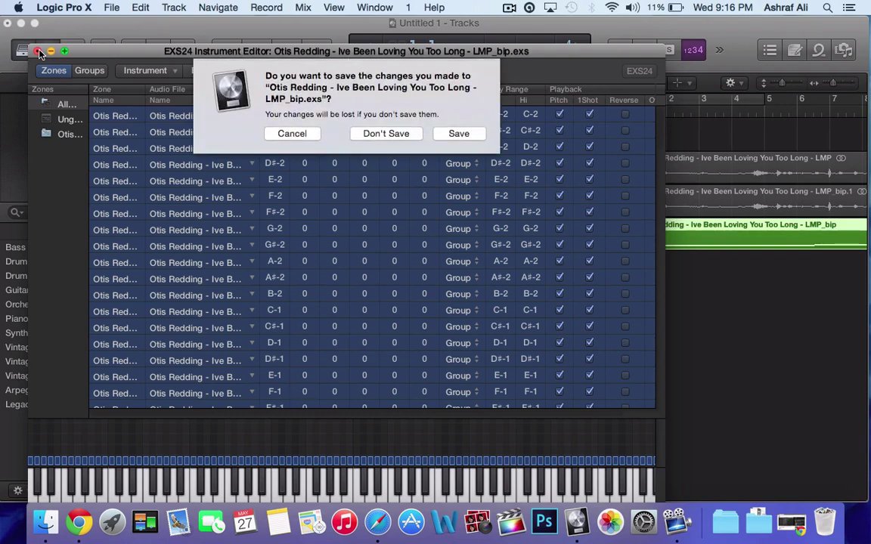
- Save the LMP_bip.exs instrument, set EXS24 voices to 1, and close the plug-in window
left_click(462, 136)
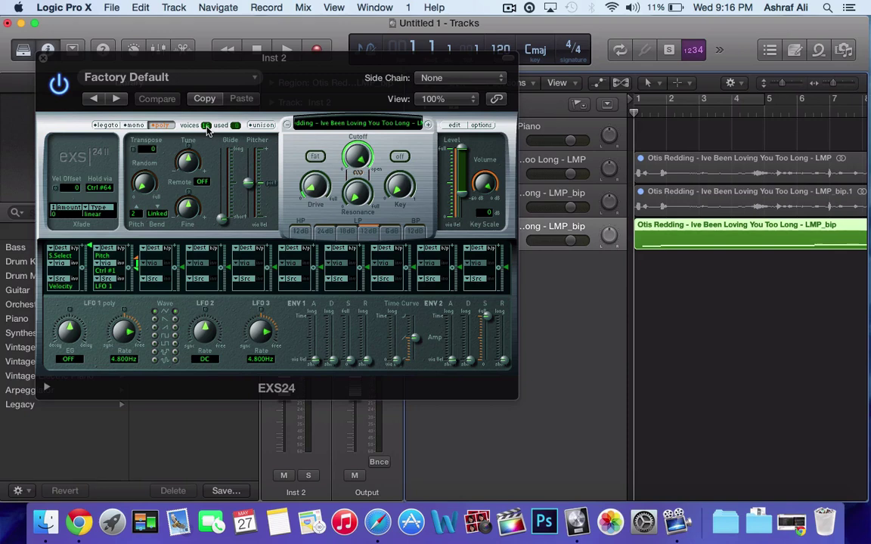
double_click(206, 126)
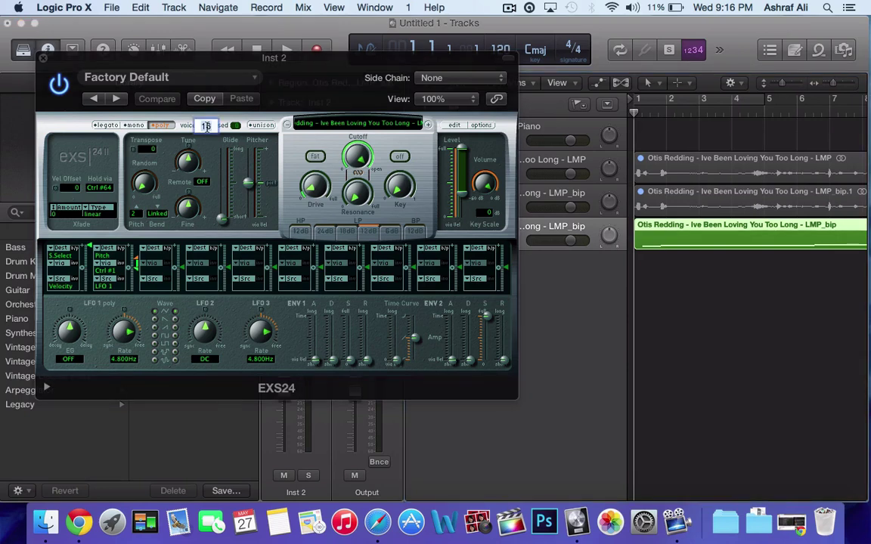
type("1")
key("Return")
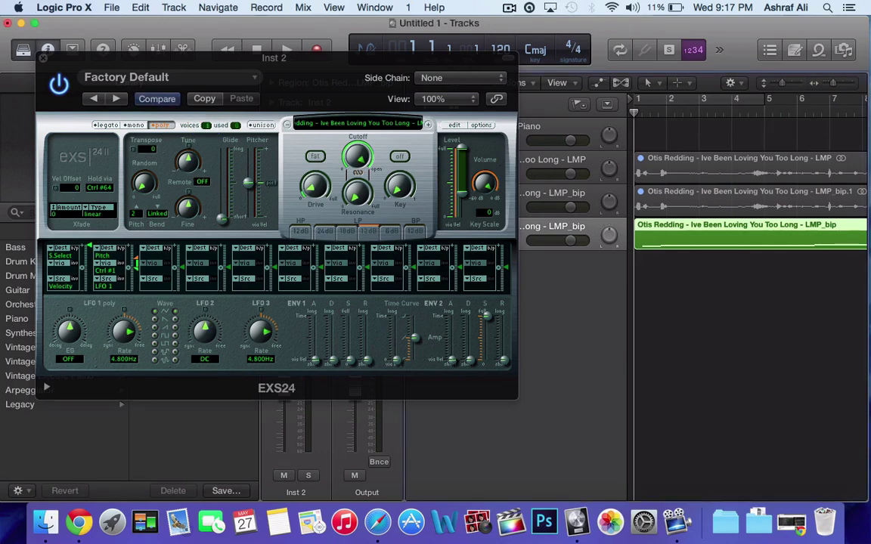
left_click(44, 59)
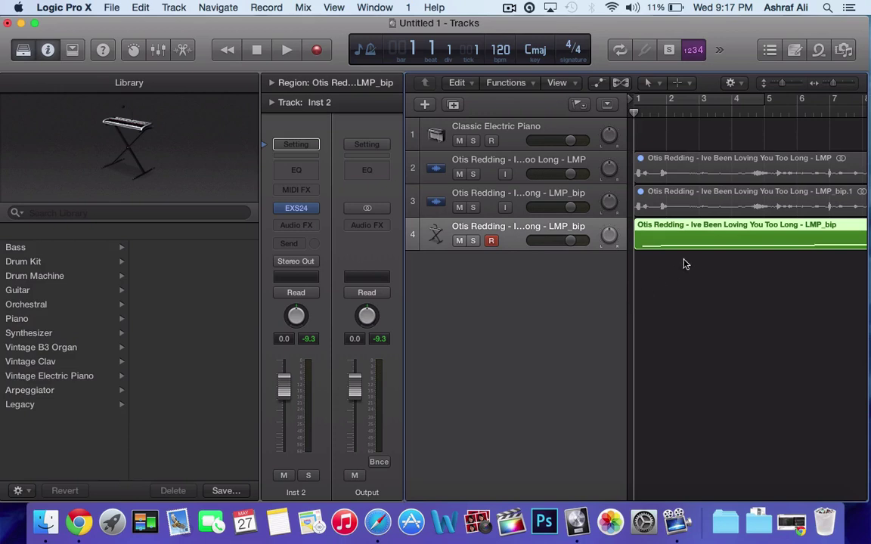
- Duplicate the sampler track, delete the extra copy, and drag Classic Electric Piano to the bottom
key("super+d")
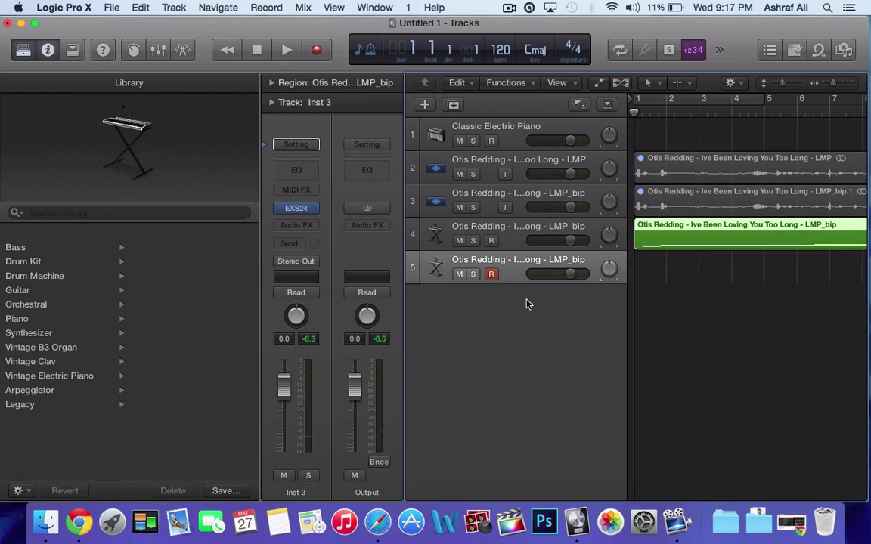
key("super+d")
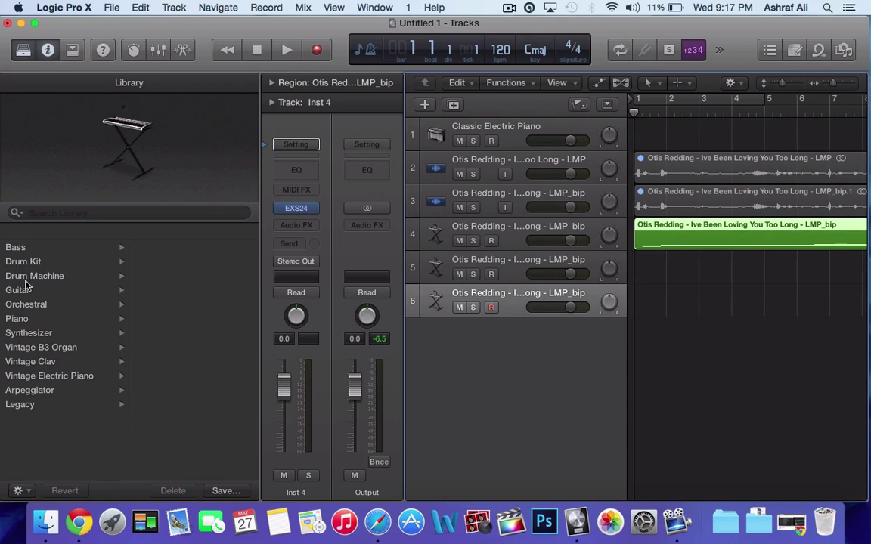
left_click(508, 308)
key("super+BackSpace")
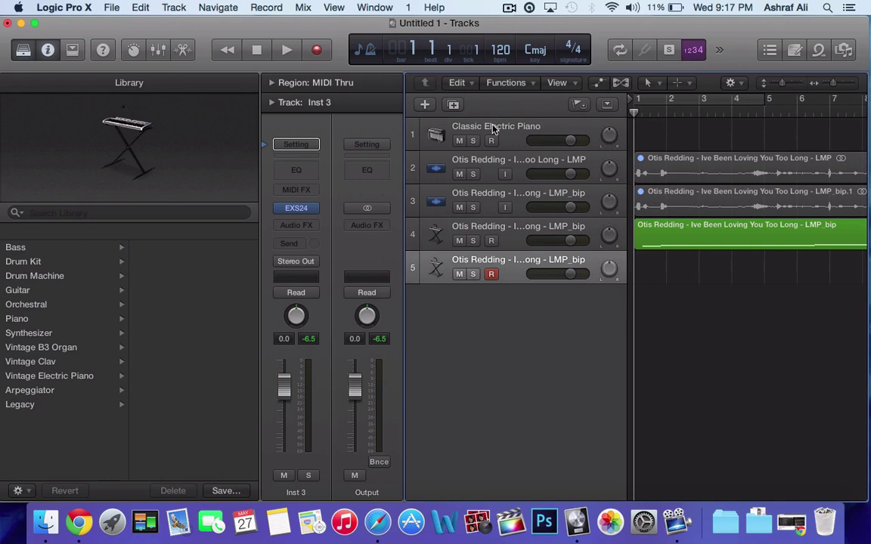
left_click(492, 128)
left_click_drag(492, 129, 495, 298)
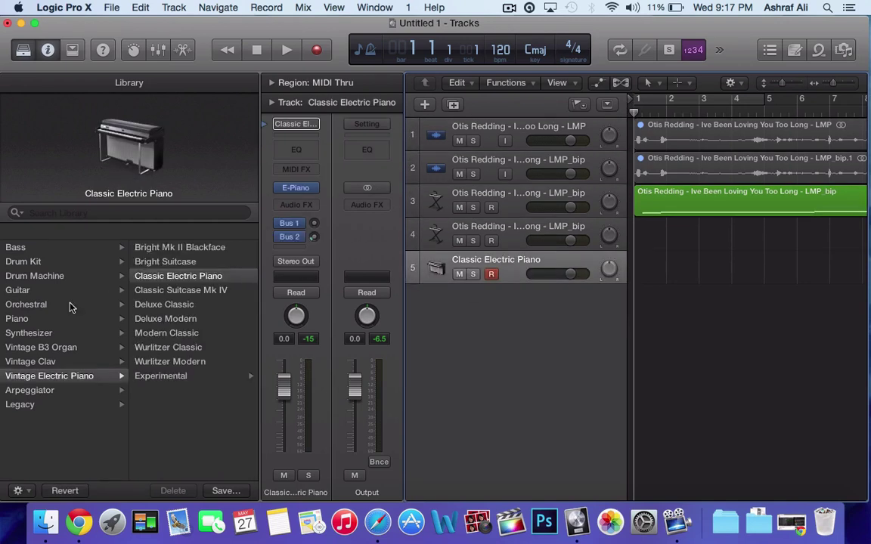
- Browse the Library's Drum Machine patches and load Boutique 808 onto track 5
left_click(33, 275)
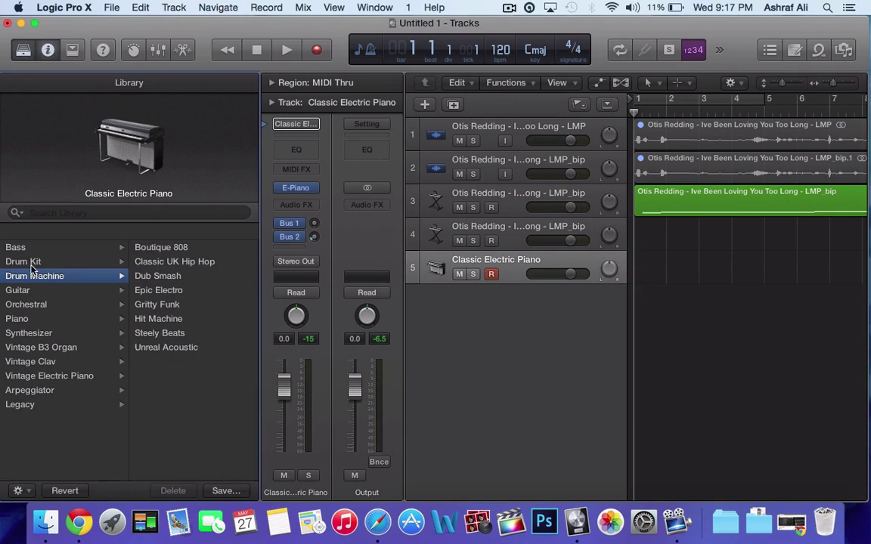
left_click(30, 264)
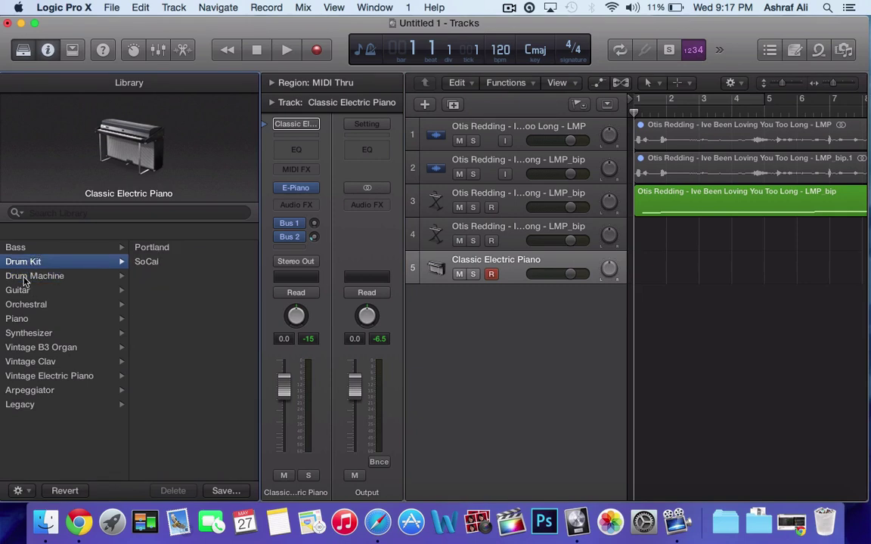
left_click(34, 276)
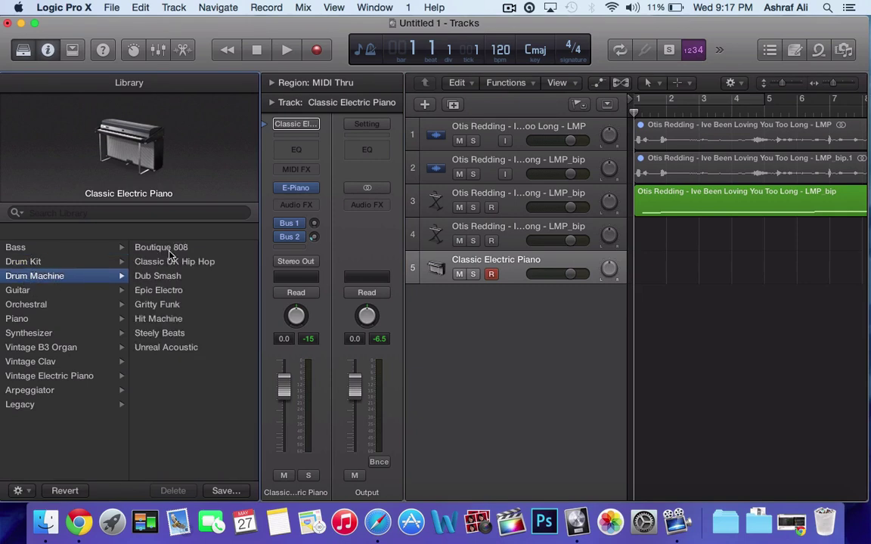
left_click(23, 263)
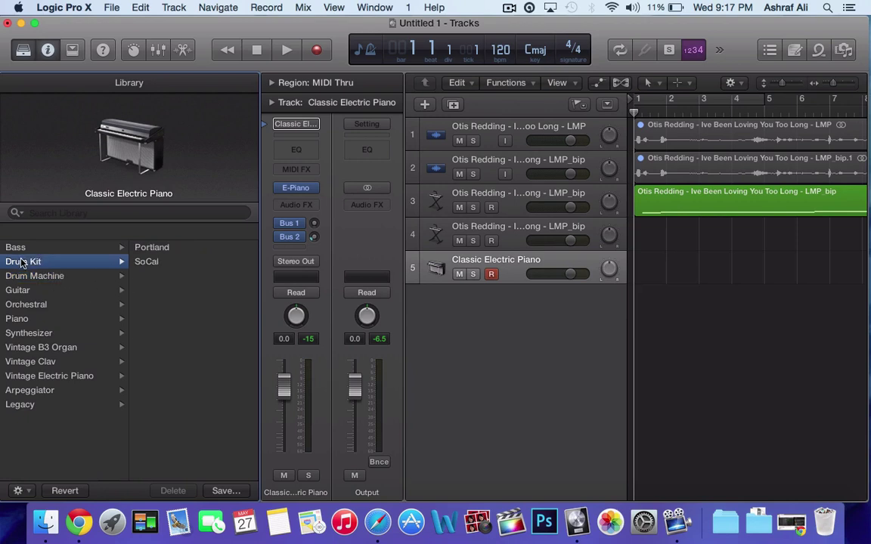
left_click(31, 275)
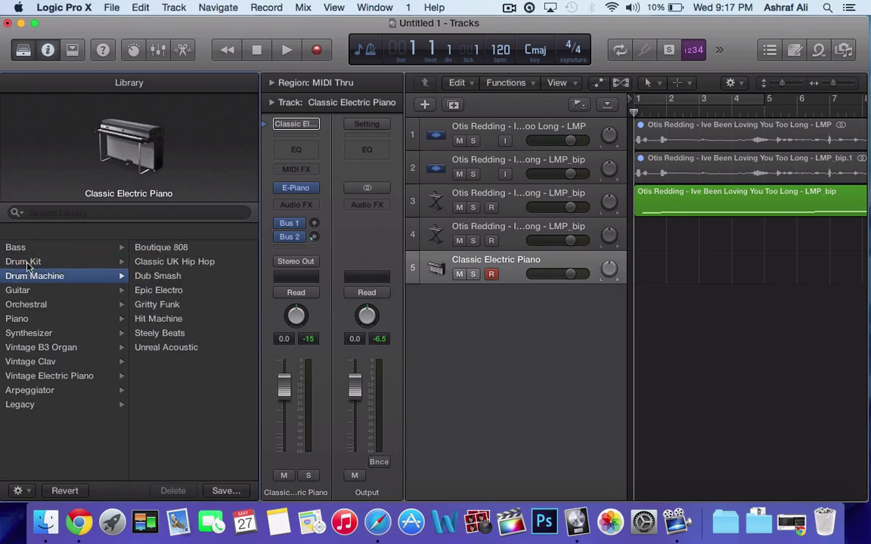
left_click(167, 249)
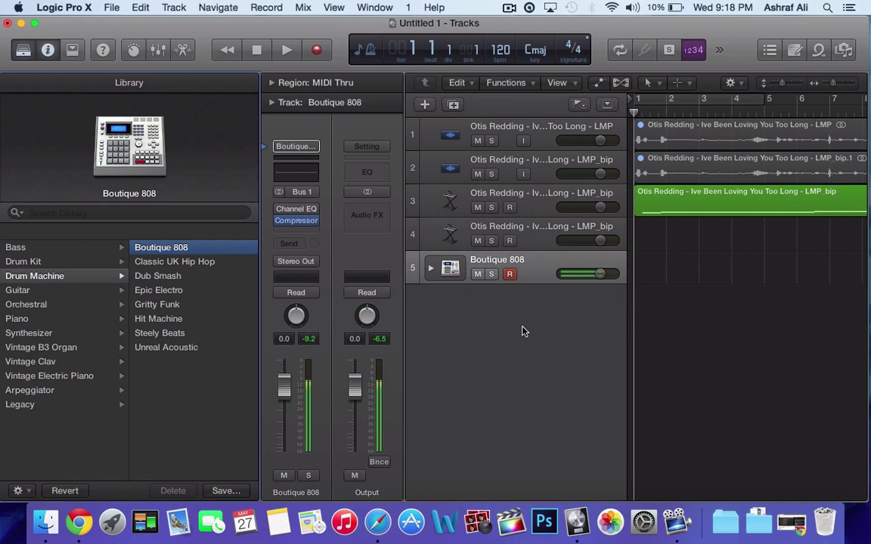
- Record a short pattern over the bars 1–3 cycle, play it back, and return to the start
left_click(316, 51)
key("space")
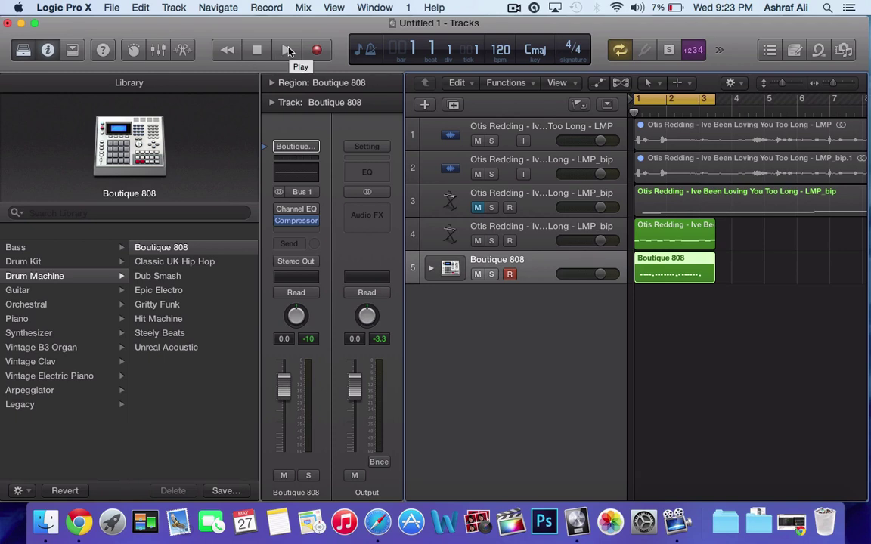
left_click(288, 51)
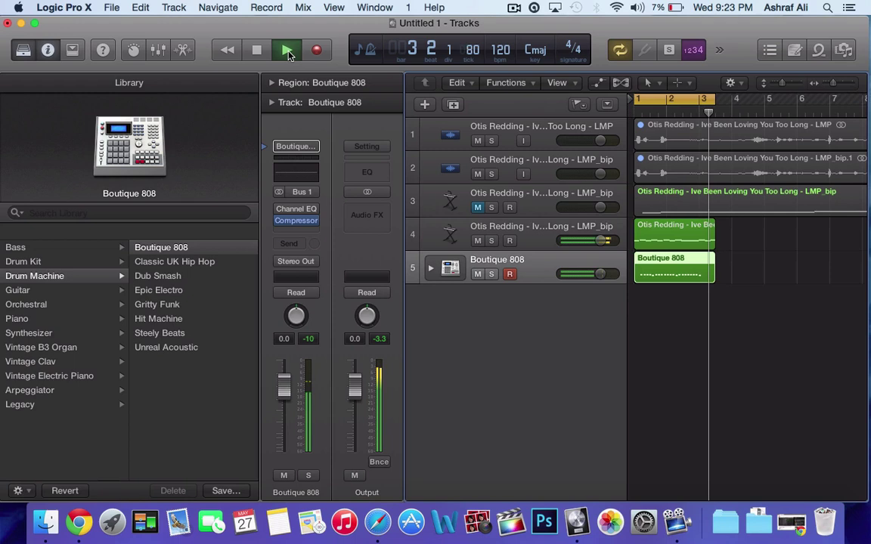
left_click(256, 52)
left_click(255, 51)
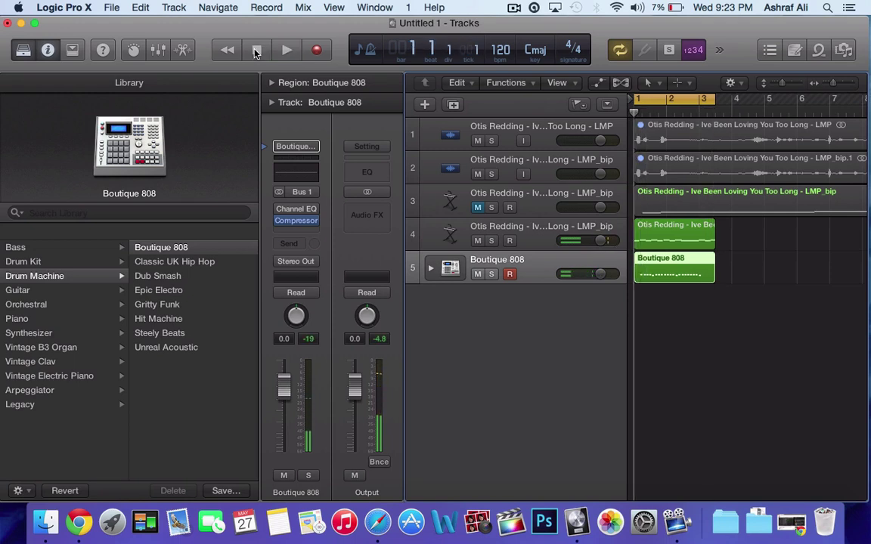